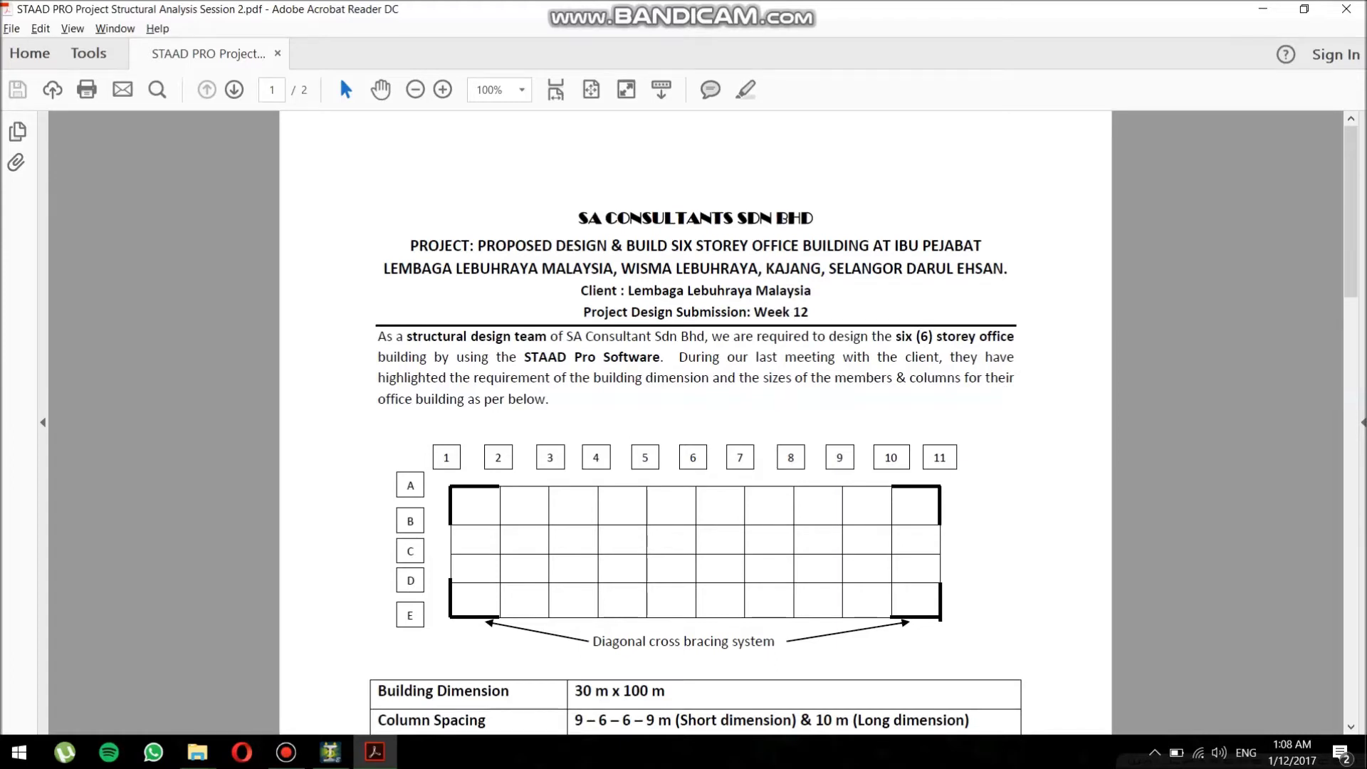
Read through the project brief, covering the grid layout, building dimensions, loading conditions, section requirements and design team tasks
scroll(695, 420, down, 1)
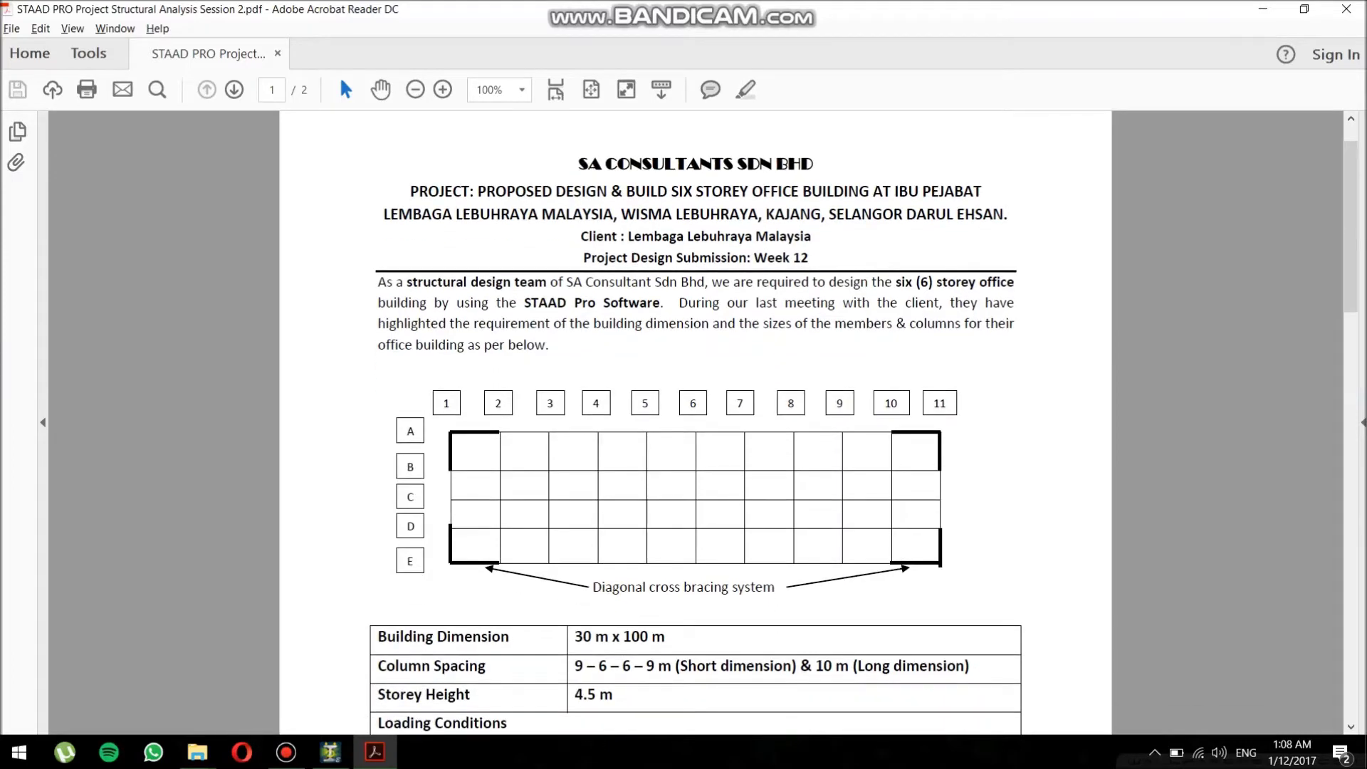
scroll(695, 420, down, 2)
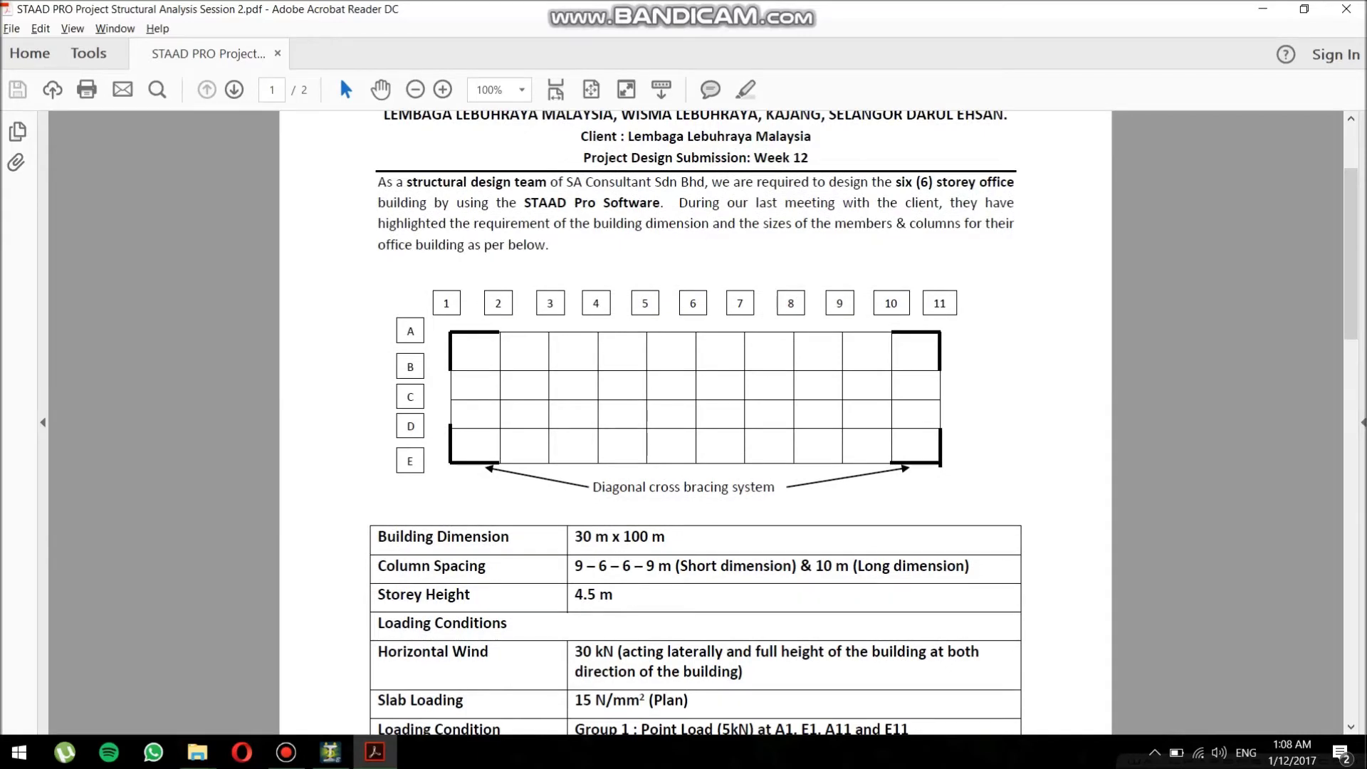
scroll(695, 420, down, 5)
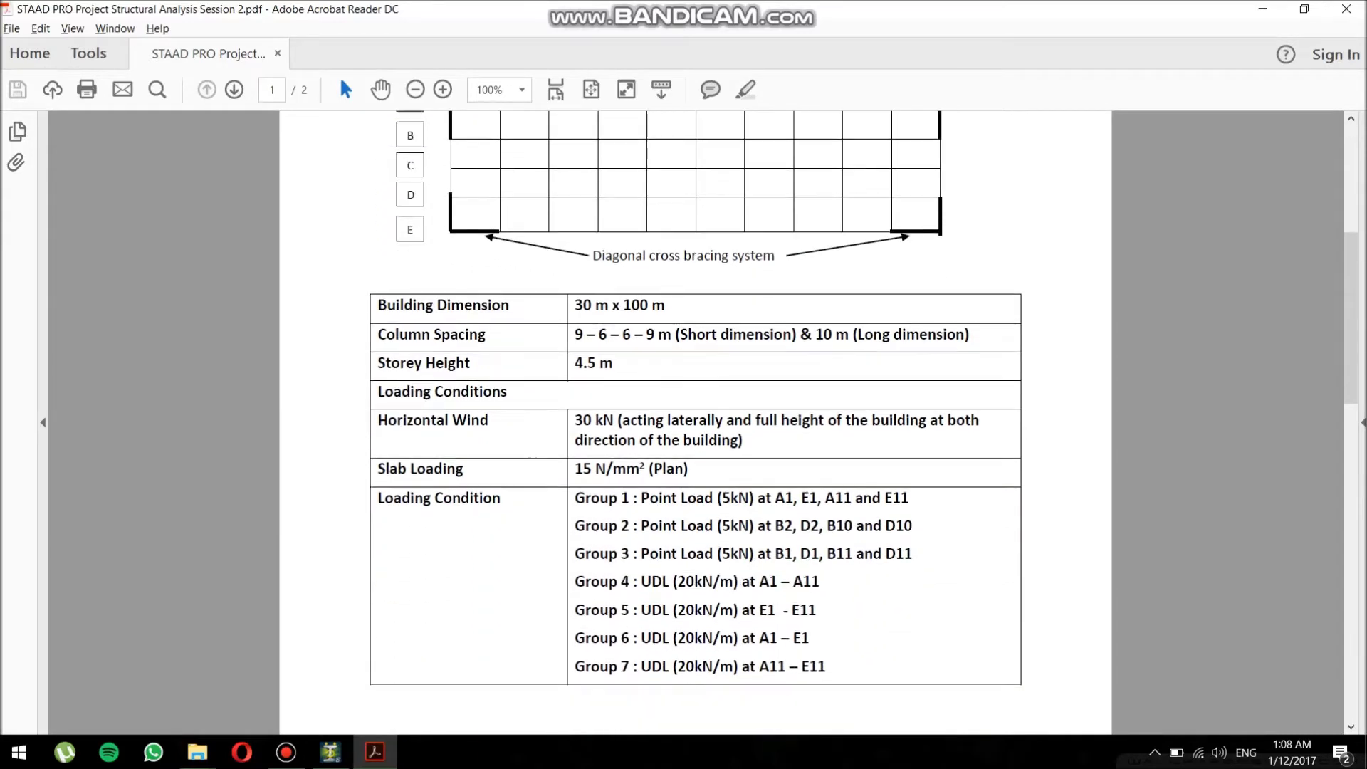
scroll(694, 420, down, 1)
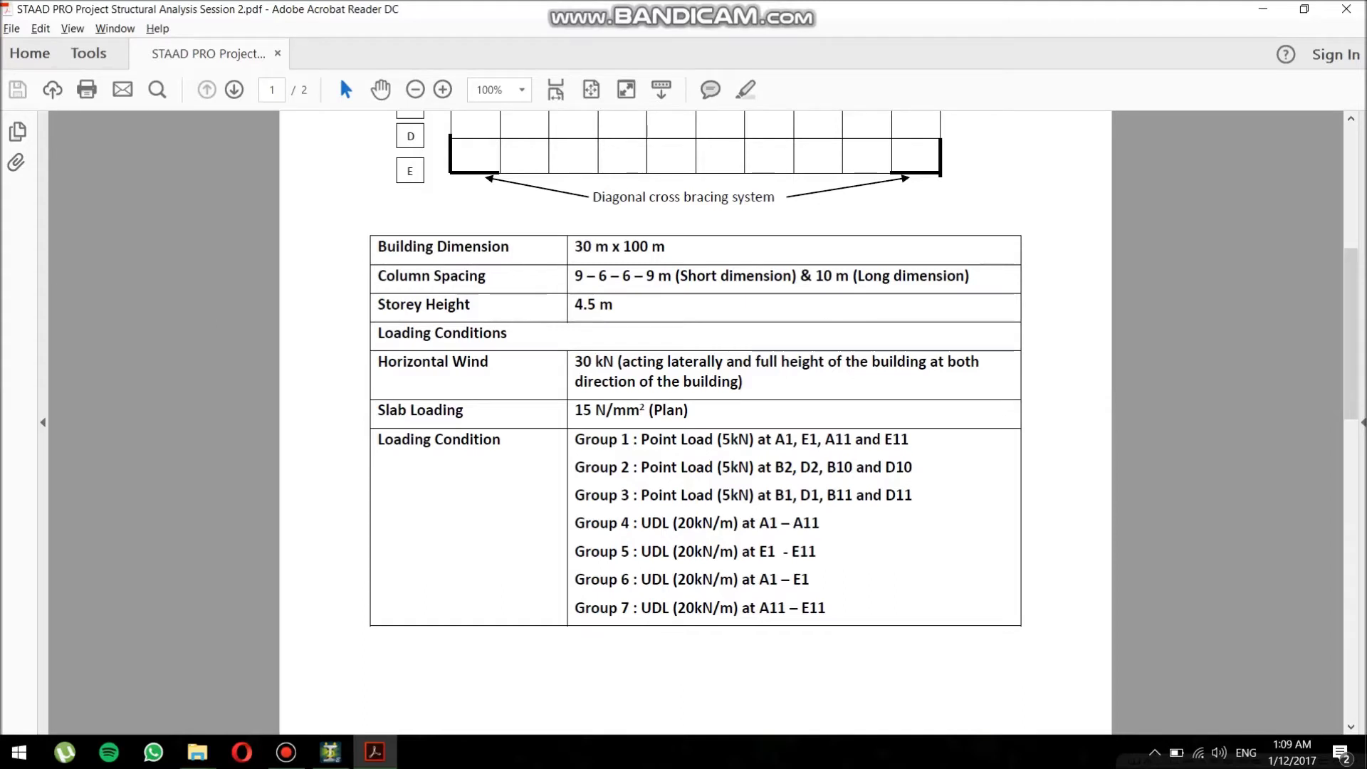
scroll(695, 421, down, 3)
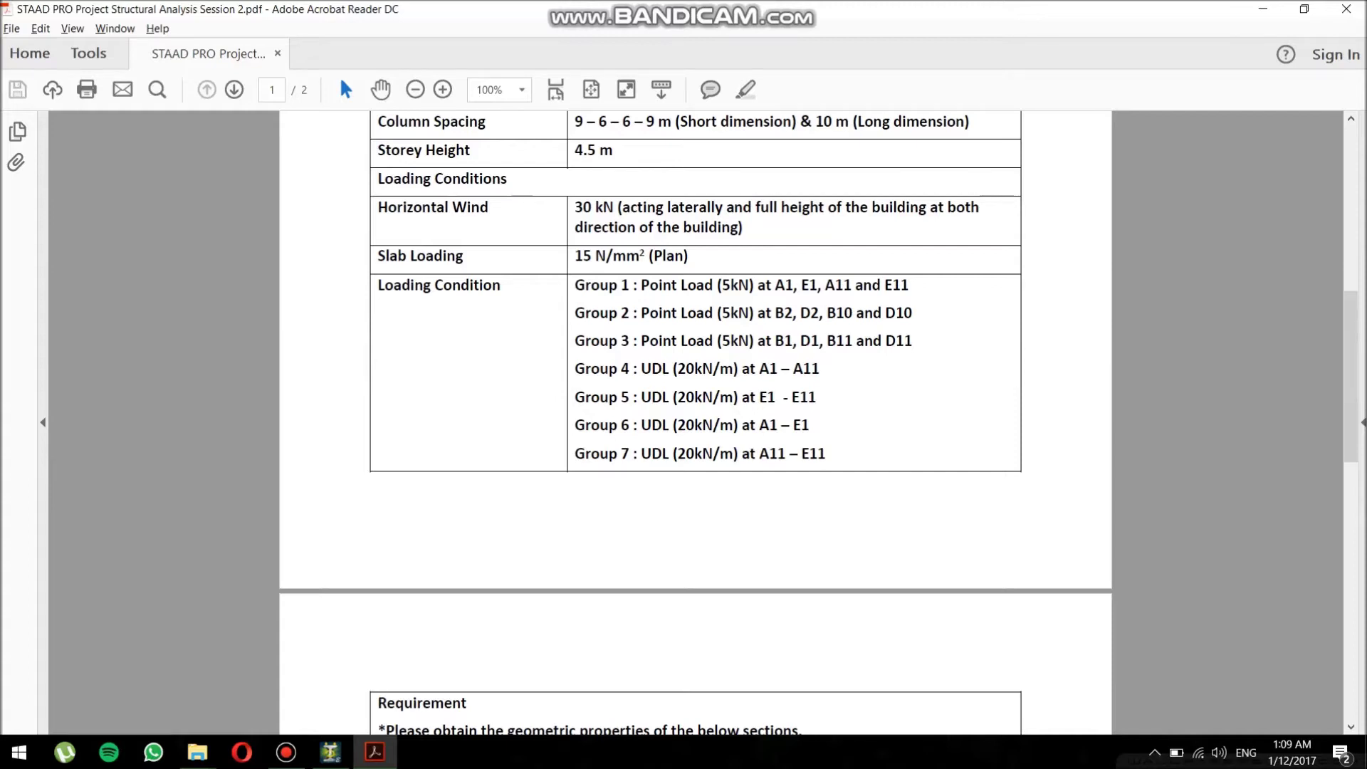
scroll(695, 420, down, 8)
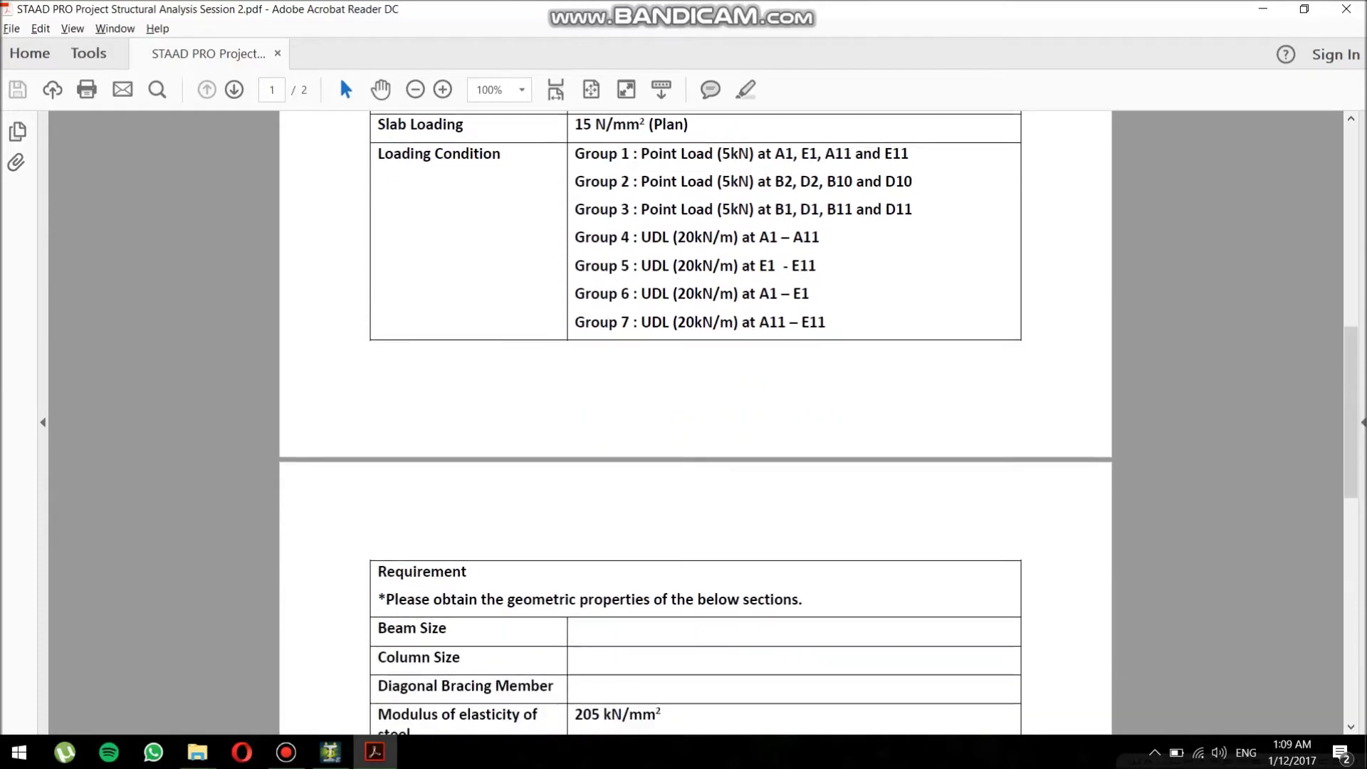
scroll(695, 420, down, 5)
scroll(694, 420, up, 6)
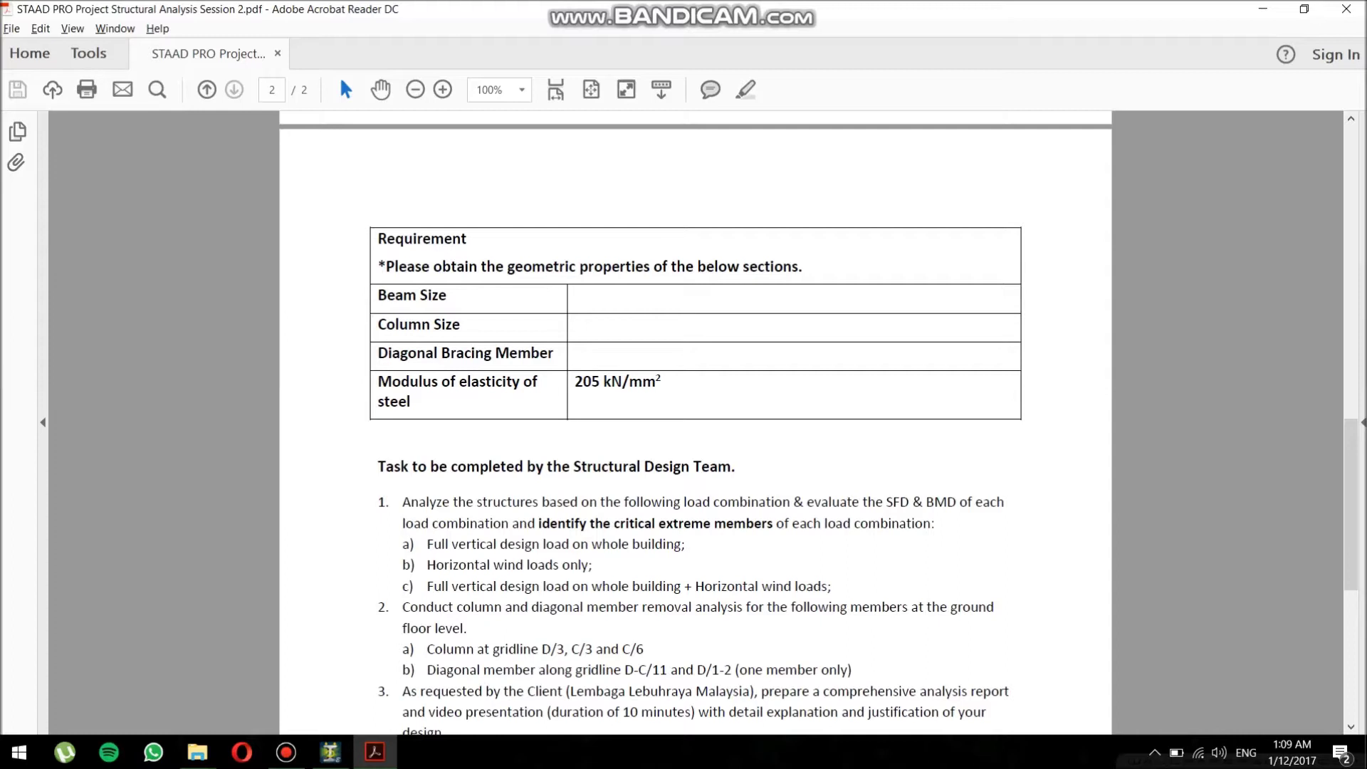
scroll(695, 427, down, 2)
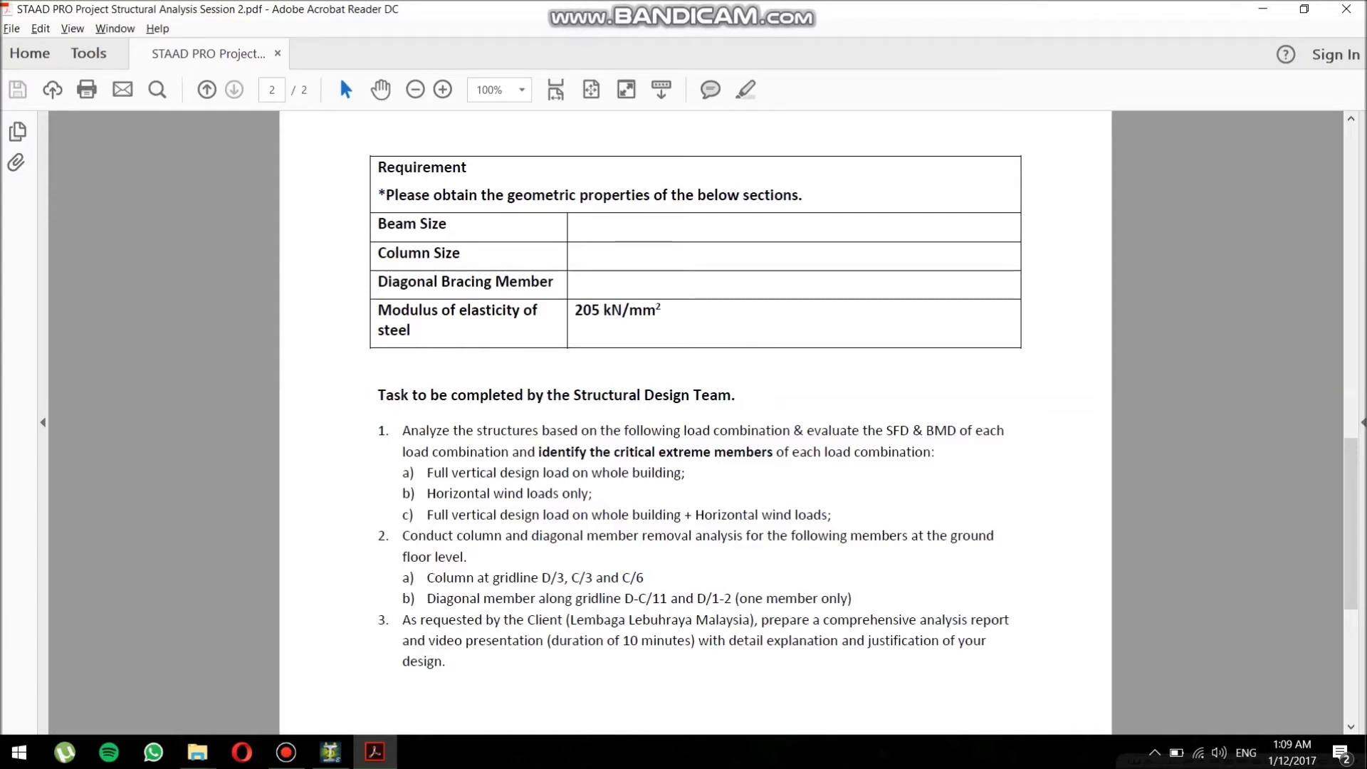
scroll(695, 427, down, 1)
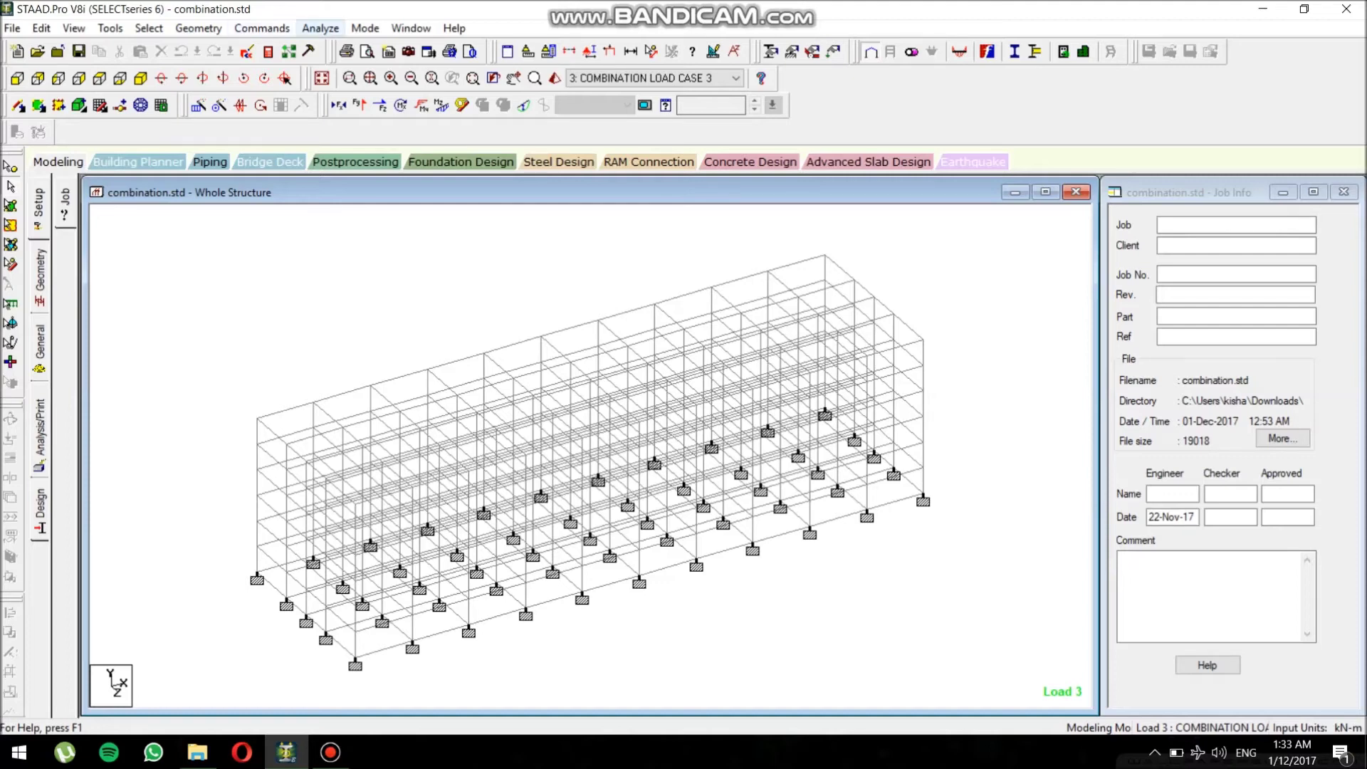
In STAAD.Pro, run the analysis of the combination.std model and continue to post-processing mode when it finishes
click(319, 28)
click(335, 45)
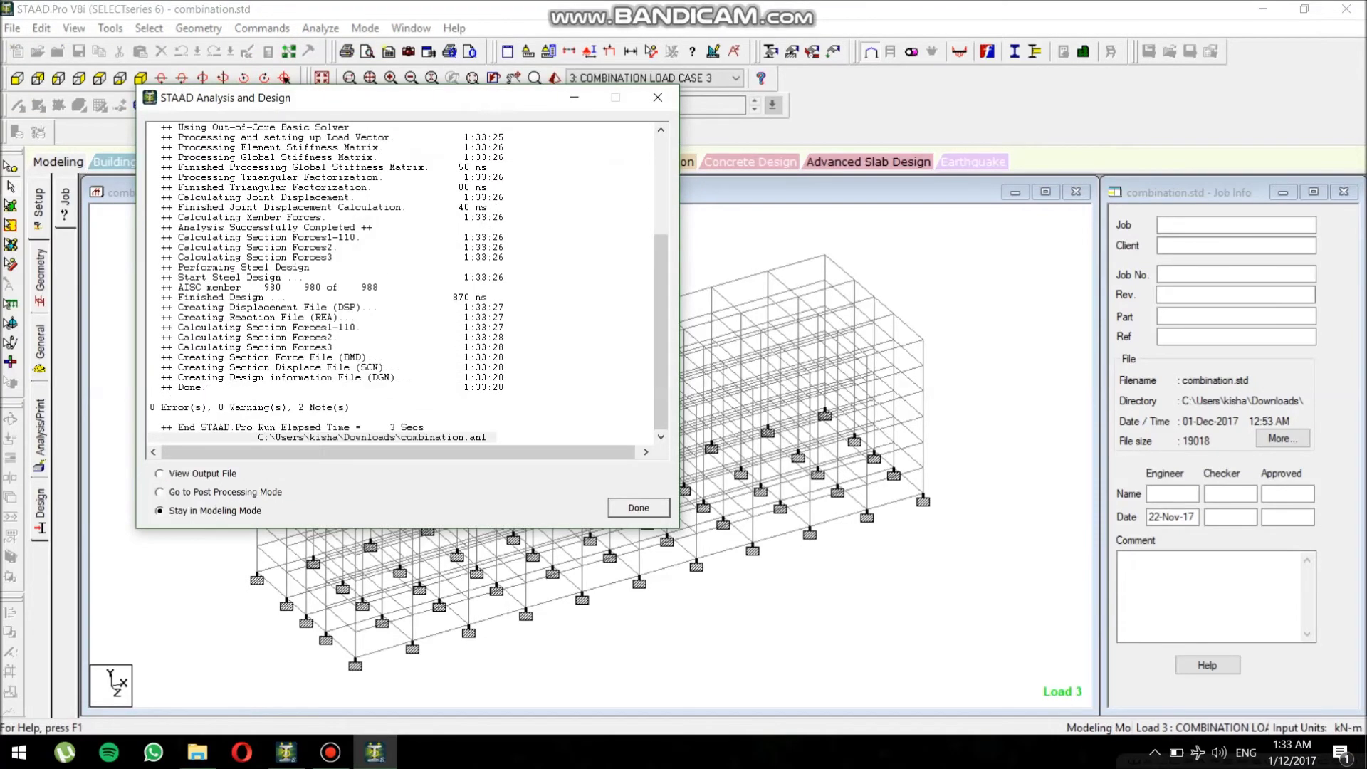
click(159, 492)
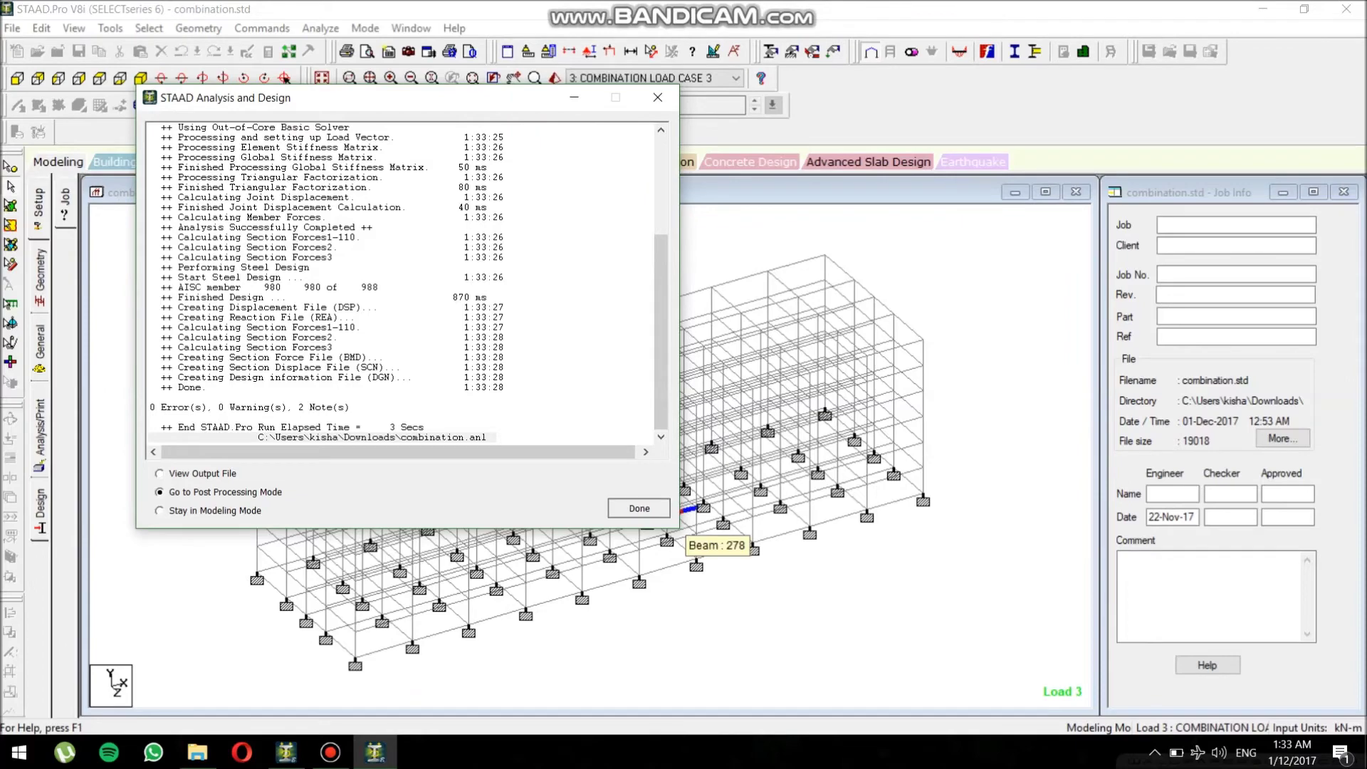
click(638, 507)
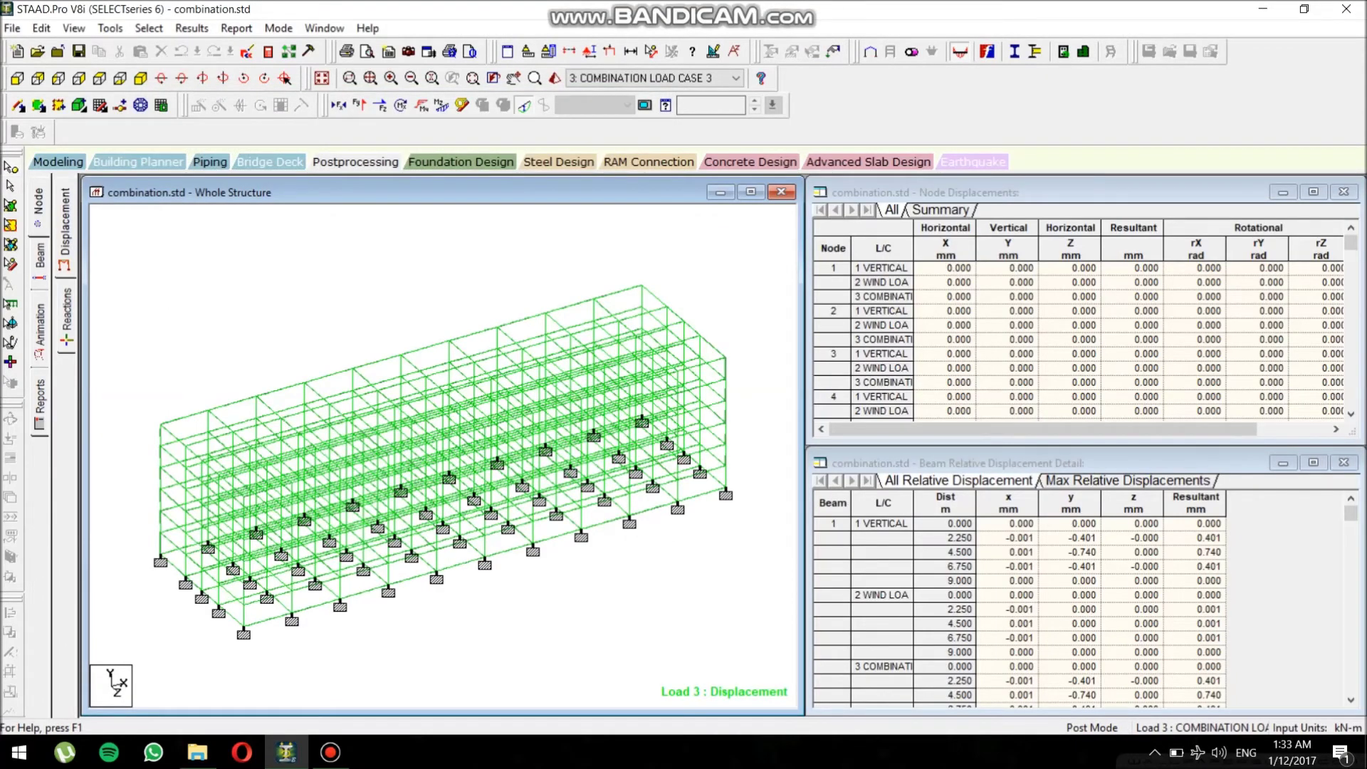
Display the beam unity check results and sort the design results table by actual ratio, highest first
click(40, 258)
click(67, 356)
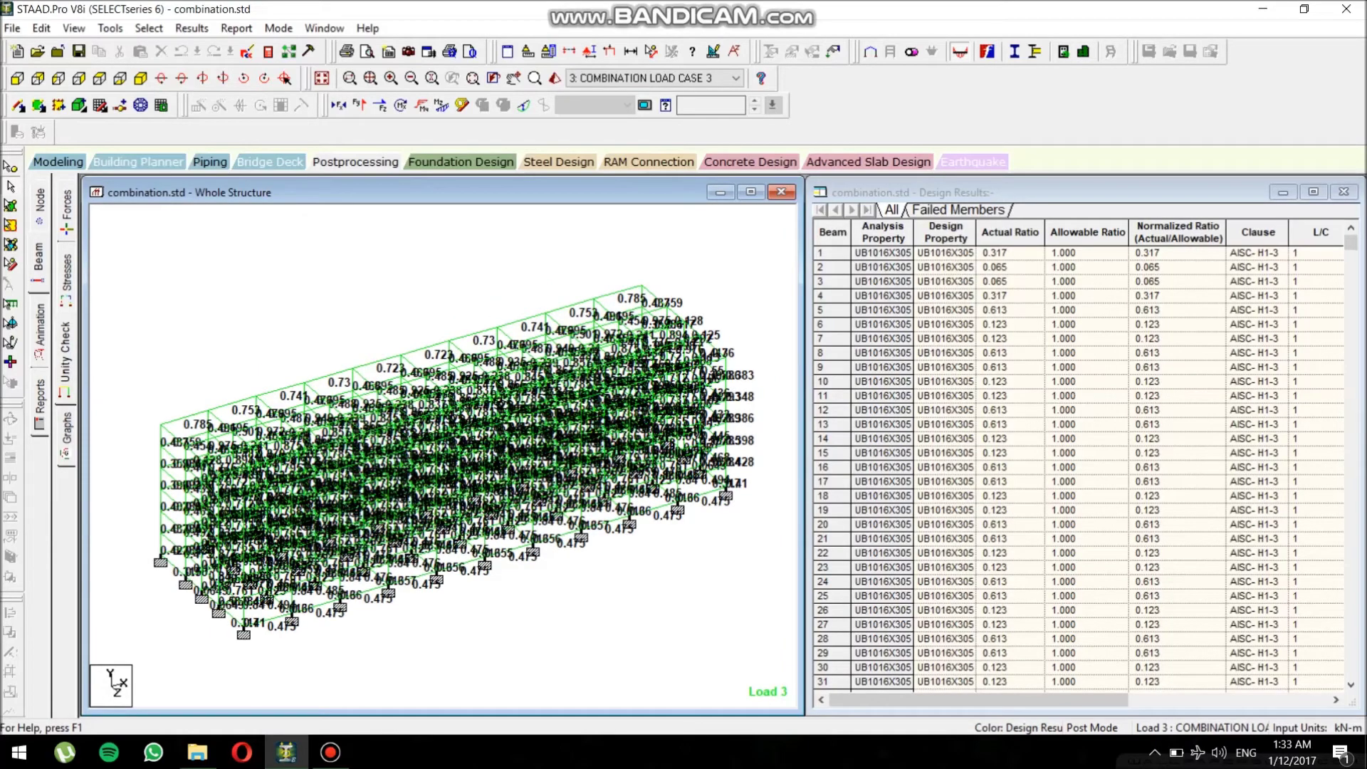
double_click(1009, 232)
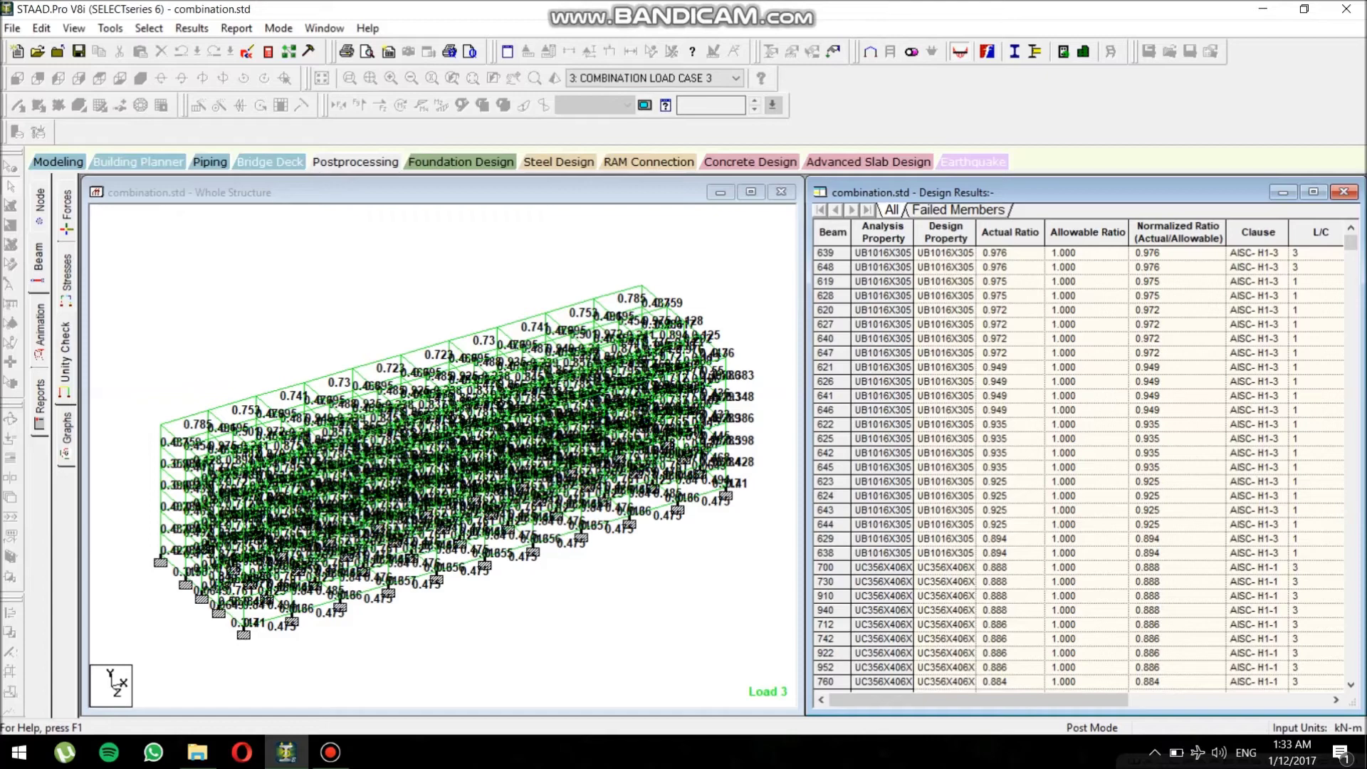
Locate the most heavily utilised beams 639, 648 and 619 in the model, leaving only beam 639 selected
drag(831, 253, 831, 267)
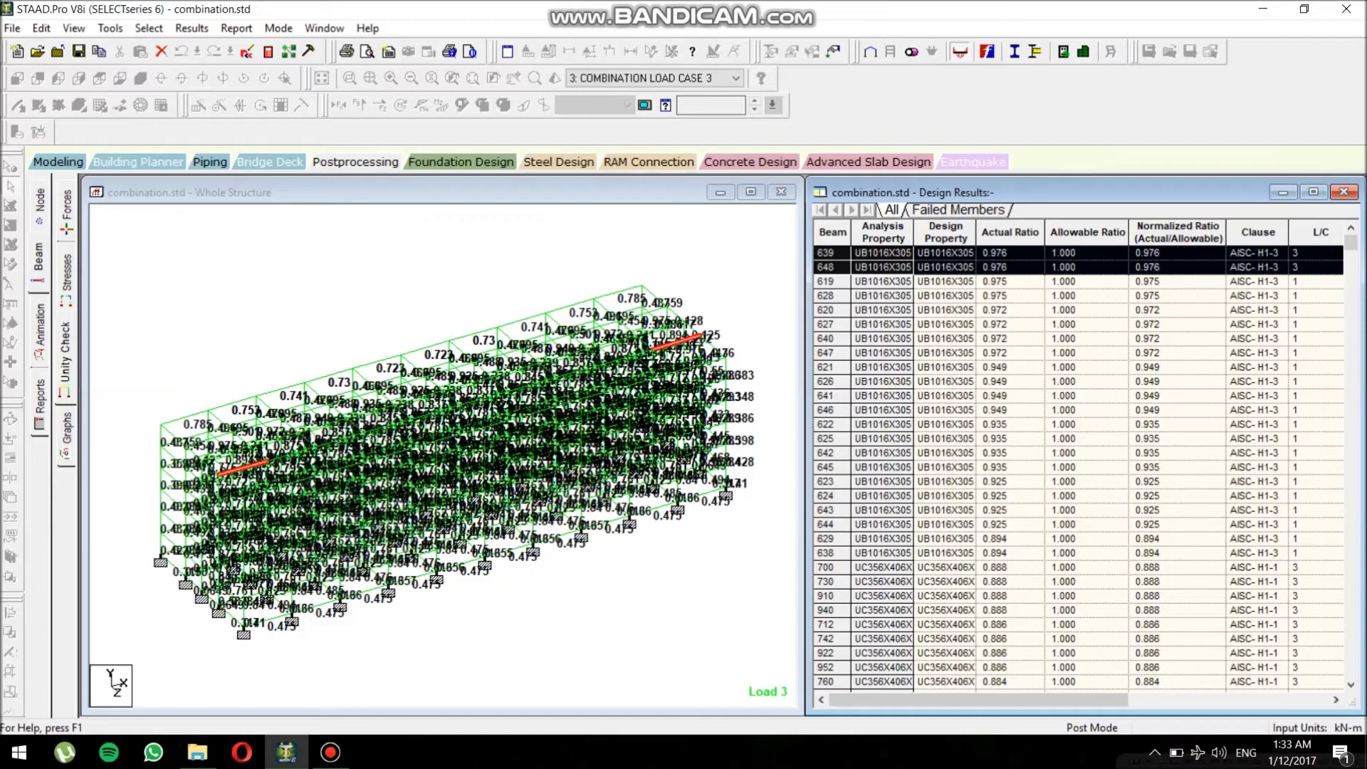
click(832, 282)
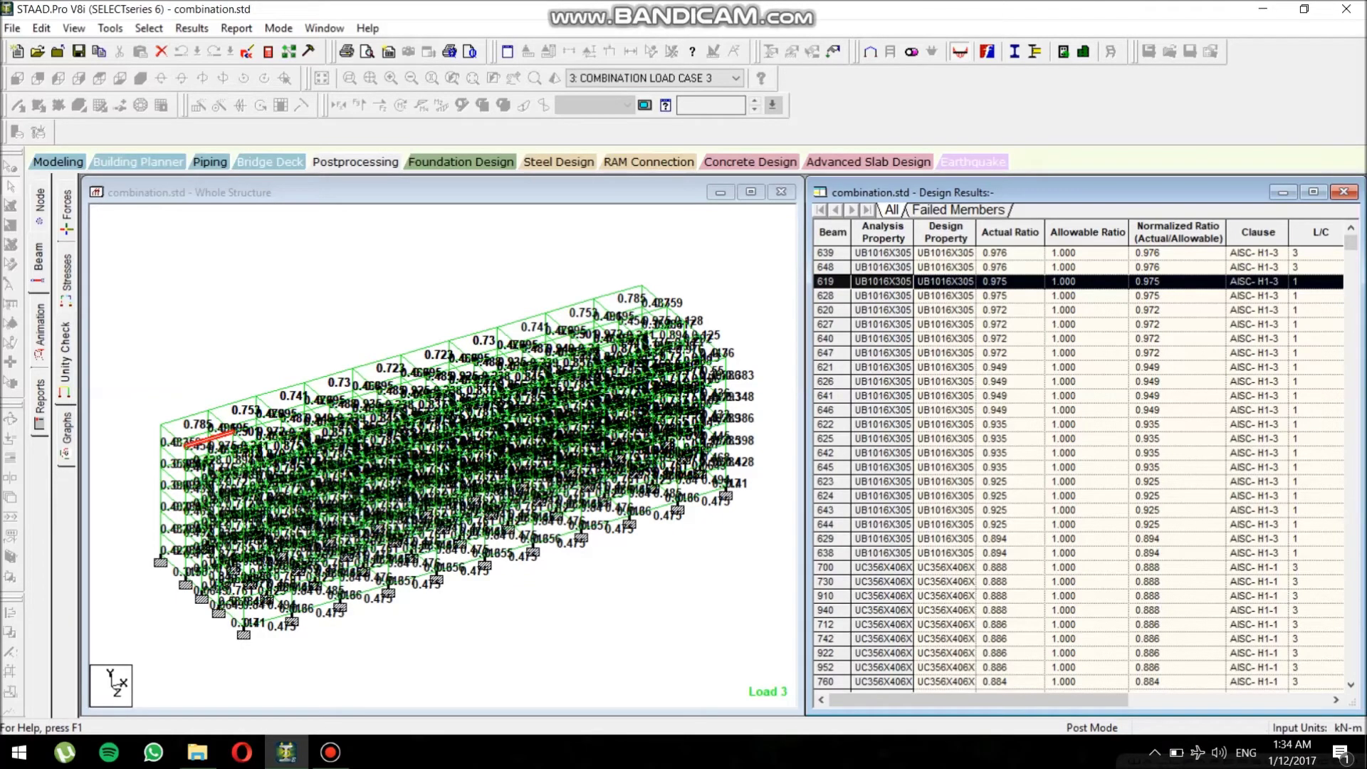
click(831, 253)
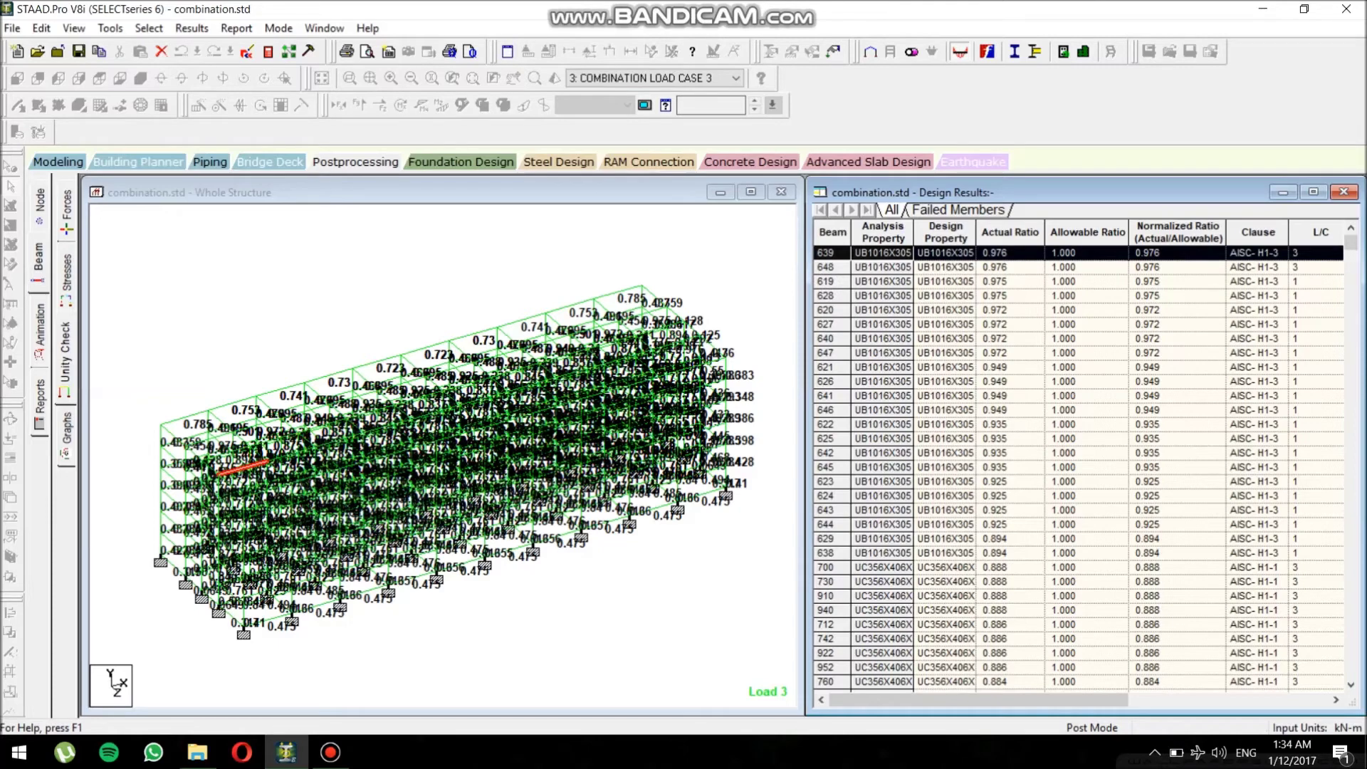
Review beam 639's moment, shear and axial force graphs under the VERTICAL, WIND LOAD and COMBINATION LOAD CASE 3 load cases in turn
click(66, 430)
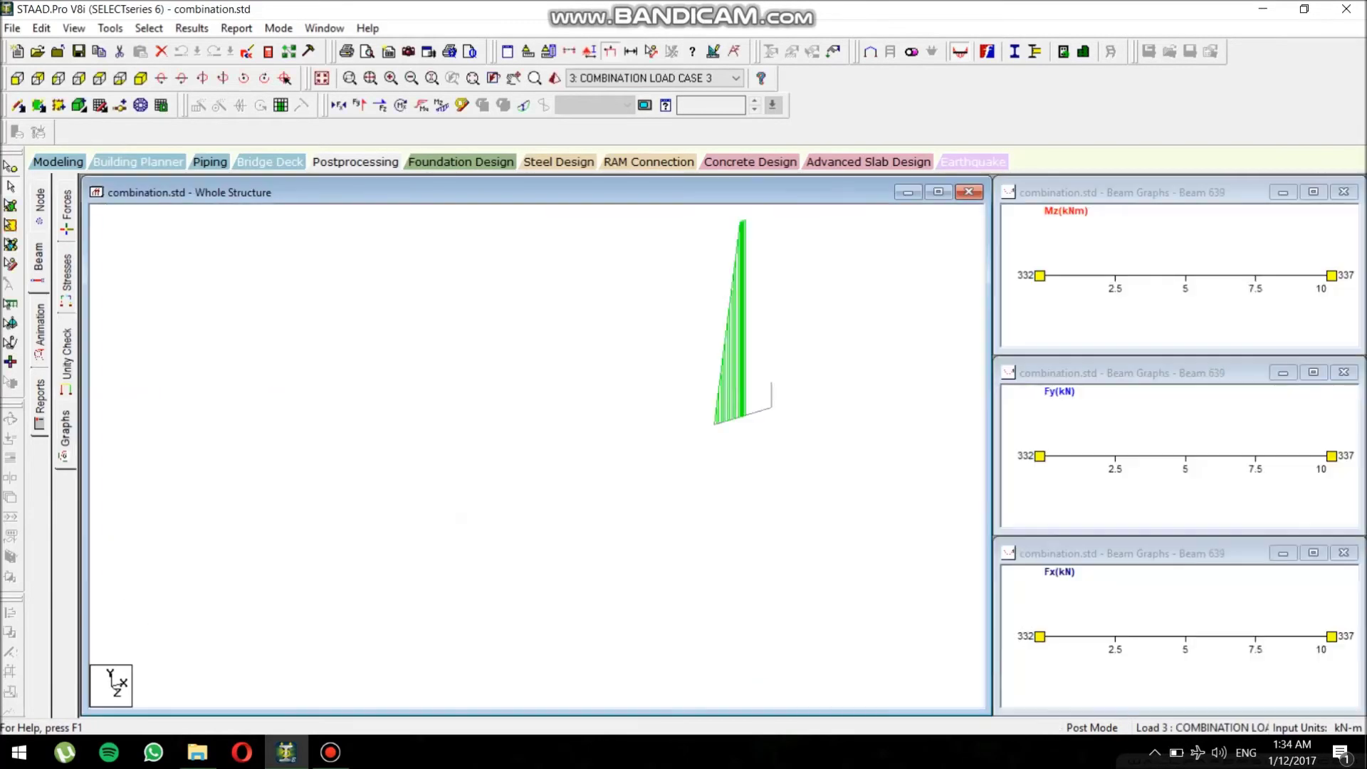
click(736, 77)
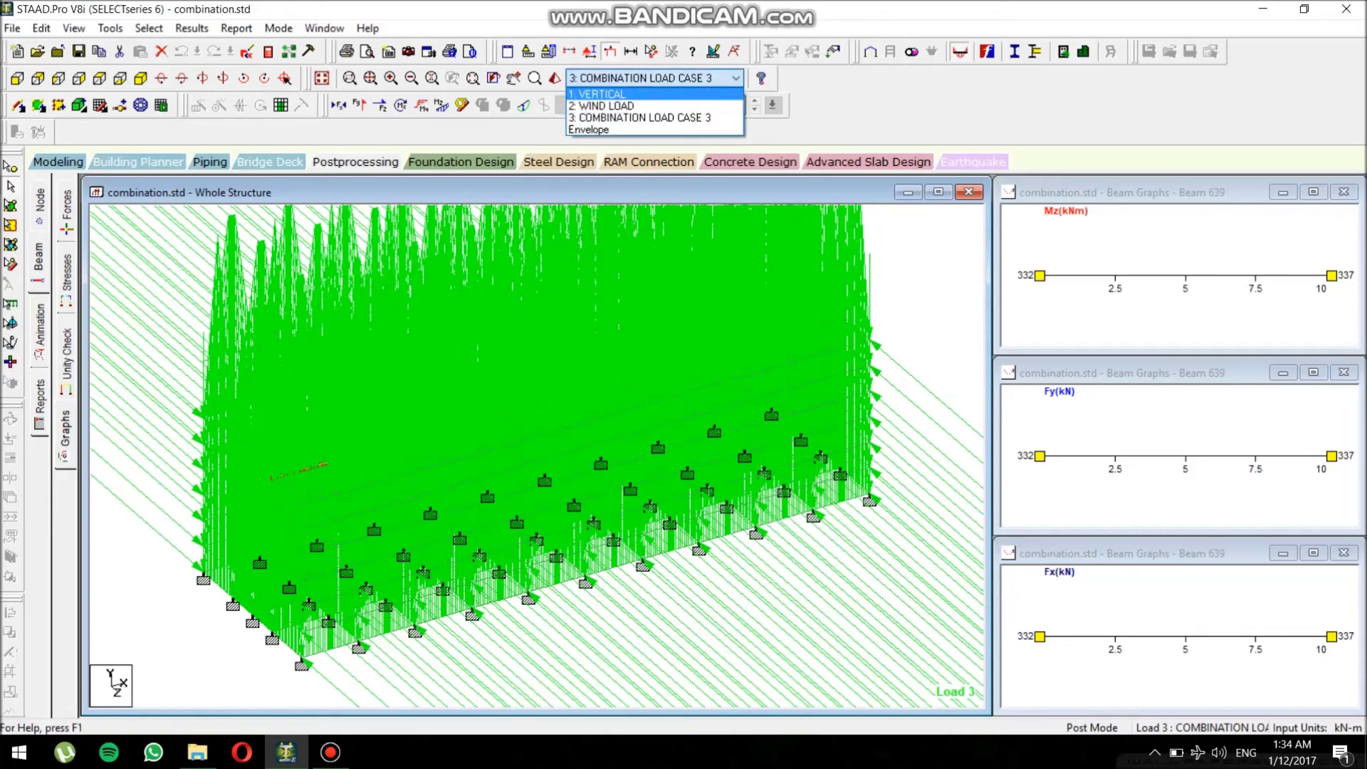
click(597, 94)
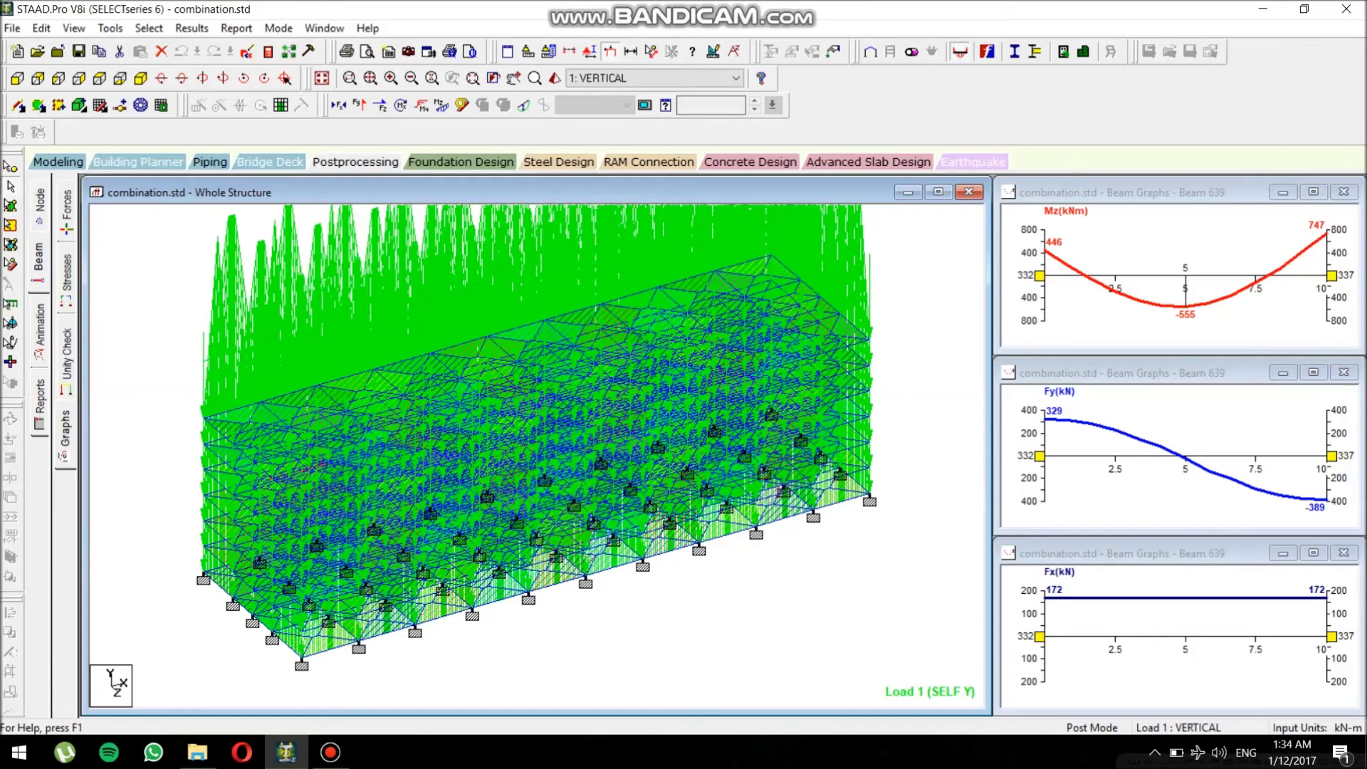
click(736, 78)
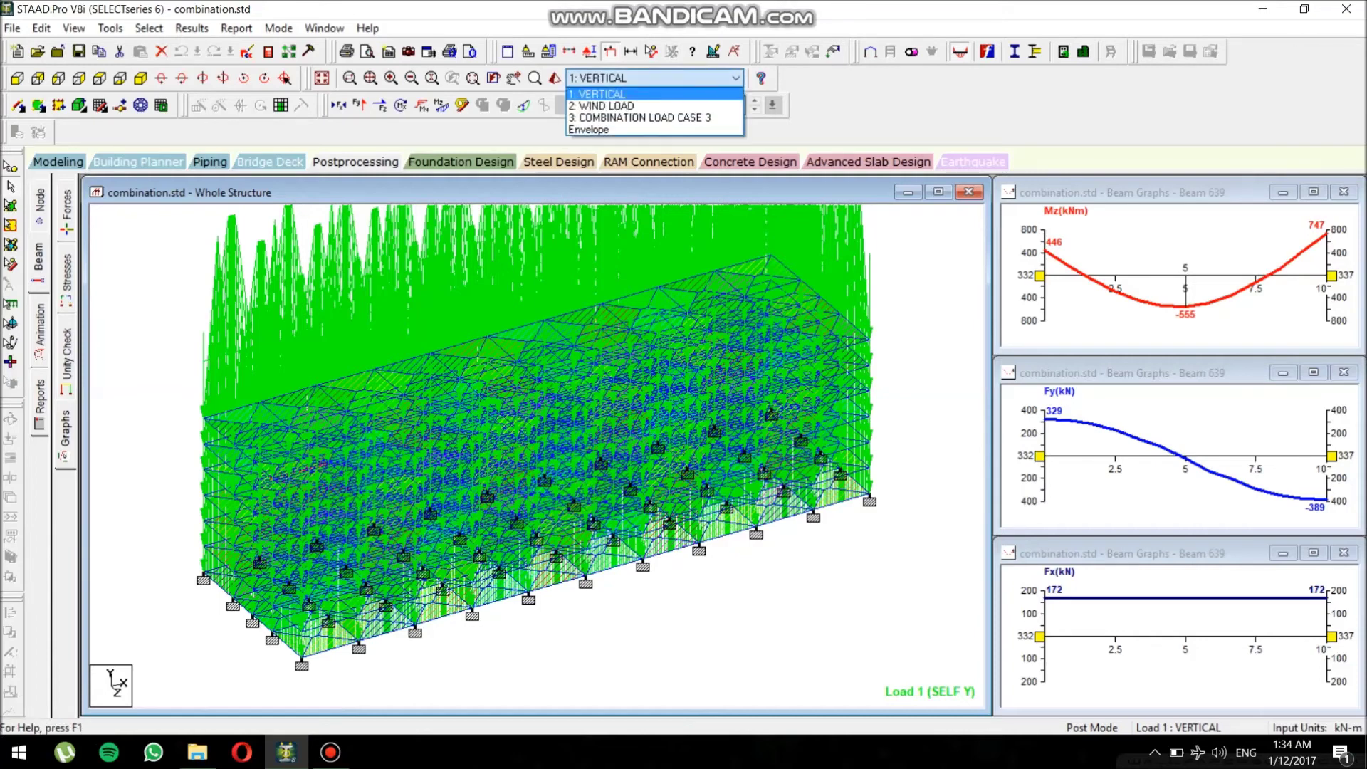
click(640, 106)
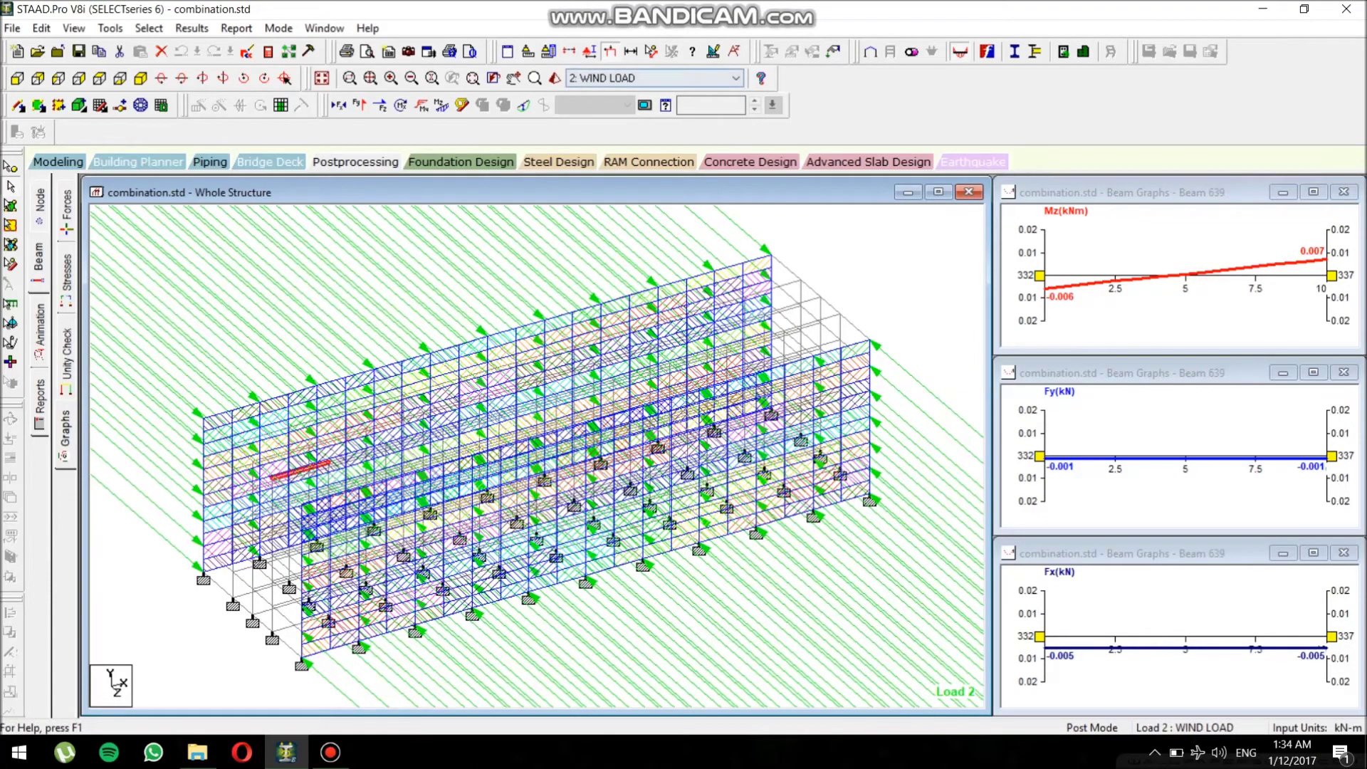
click(736, 78)
click(640, 120)
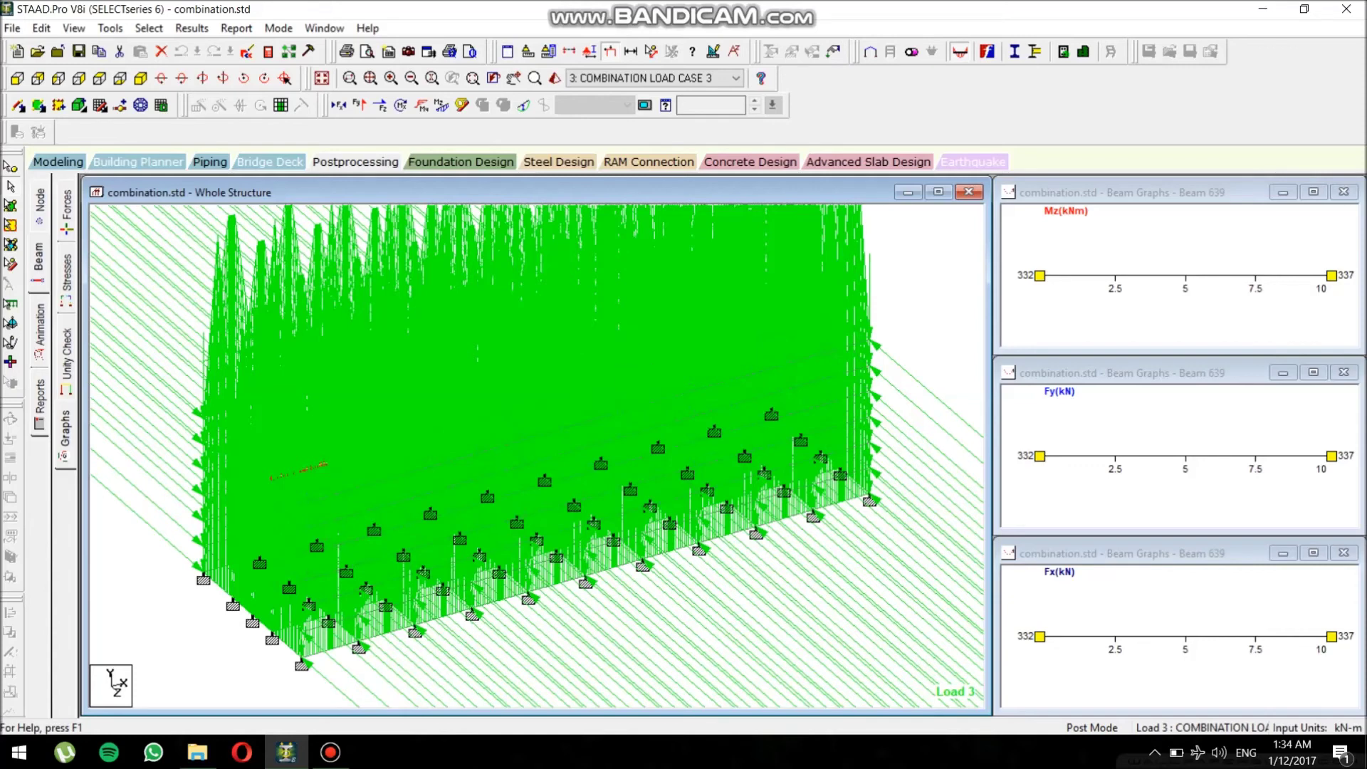
Return to modeling mode and inspect beam 639's design property data, including its elasticity, density and Poisson values
click(57, 162)
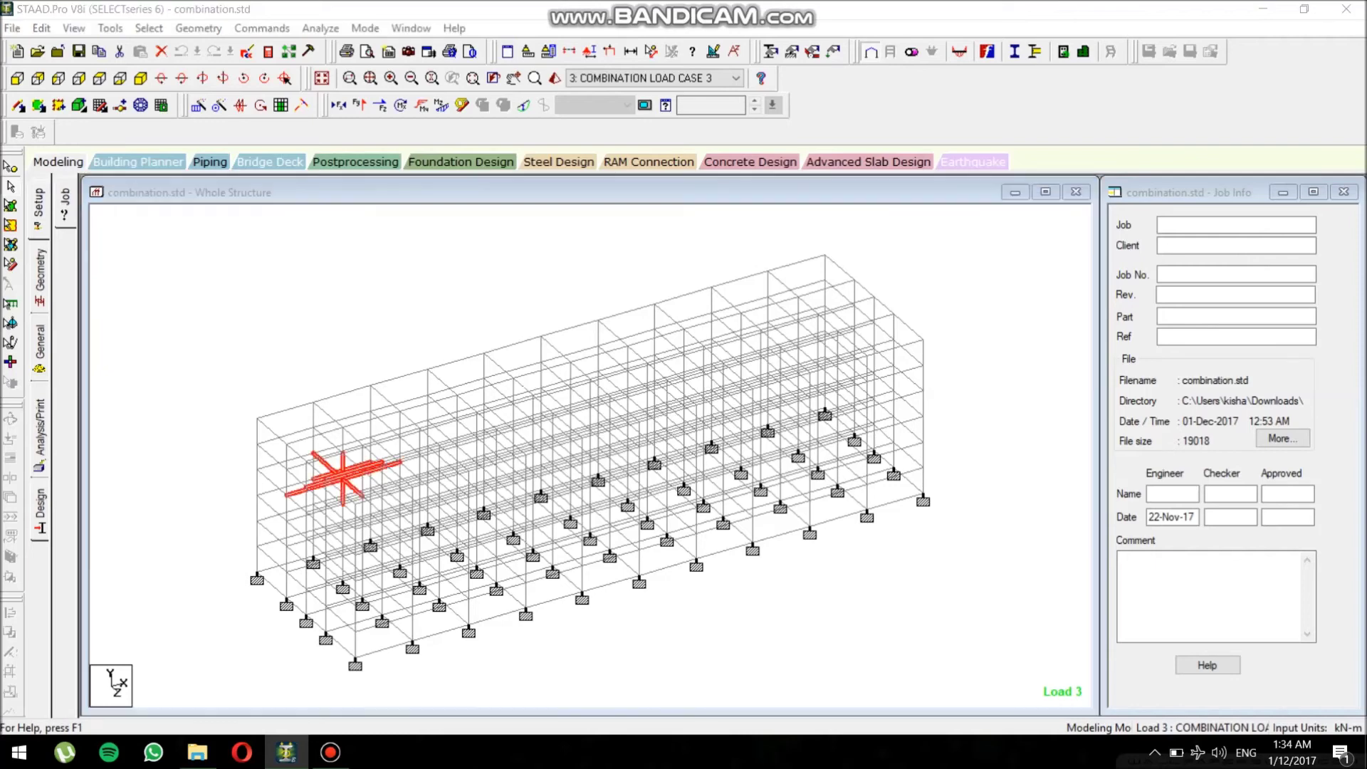
double_click(343, 472)
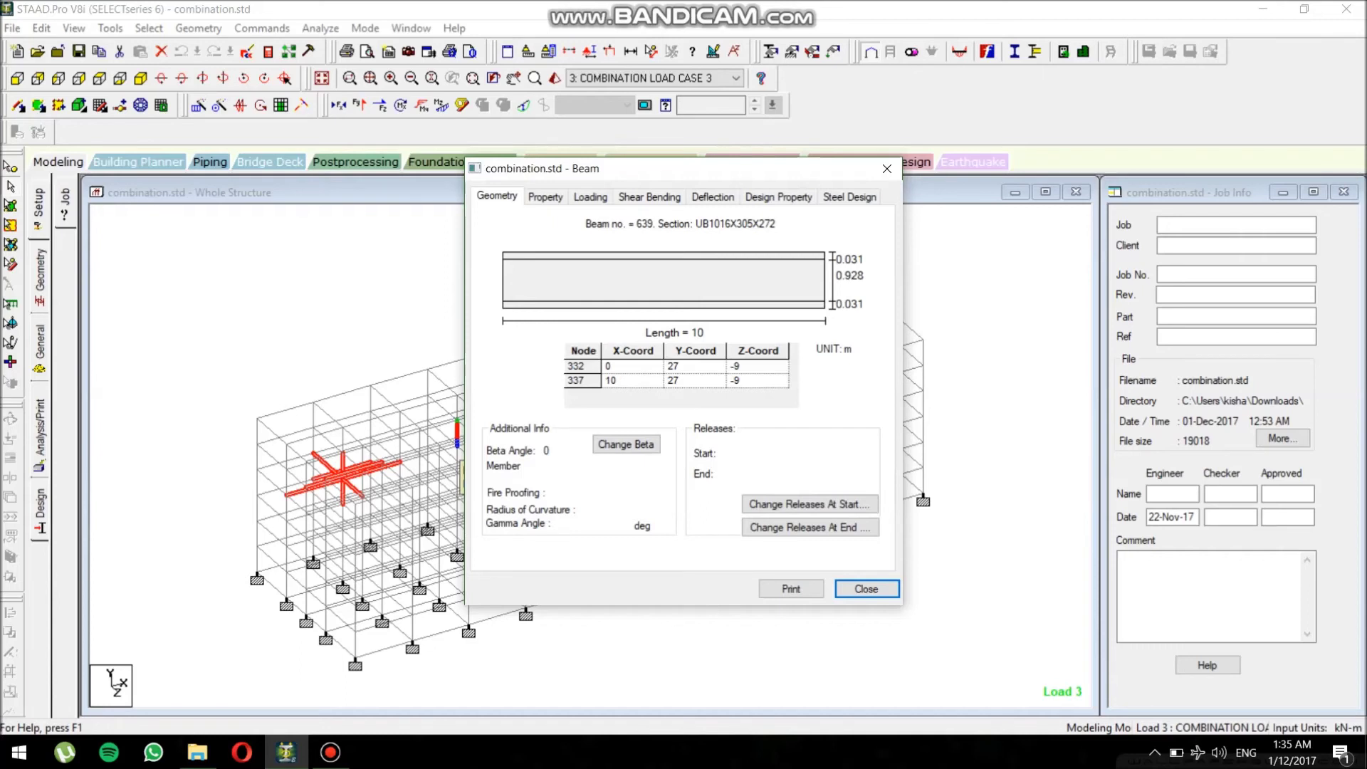
click(778, 197)
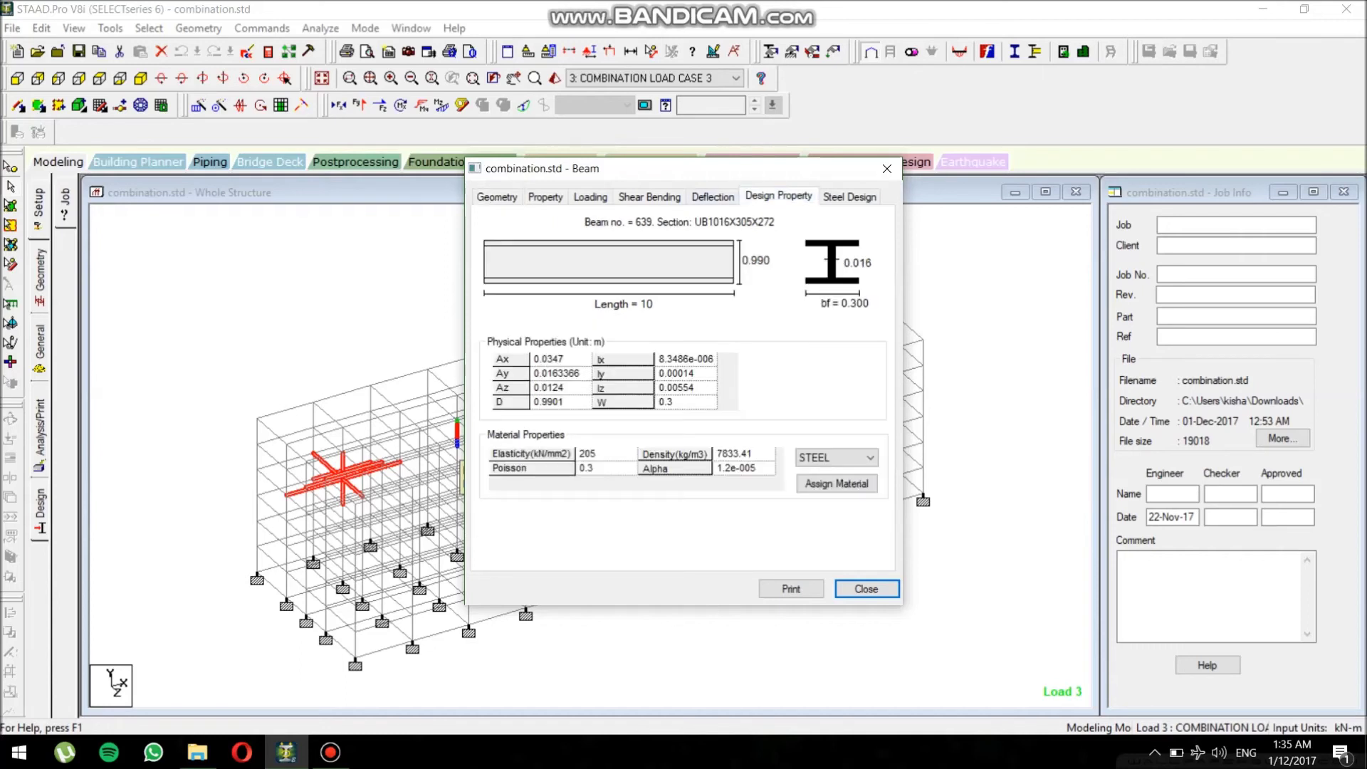
click(606, 455)
click(743, 454)
click(605, 468)
key(Escape)
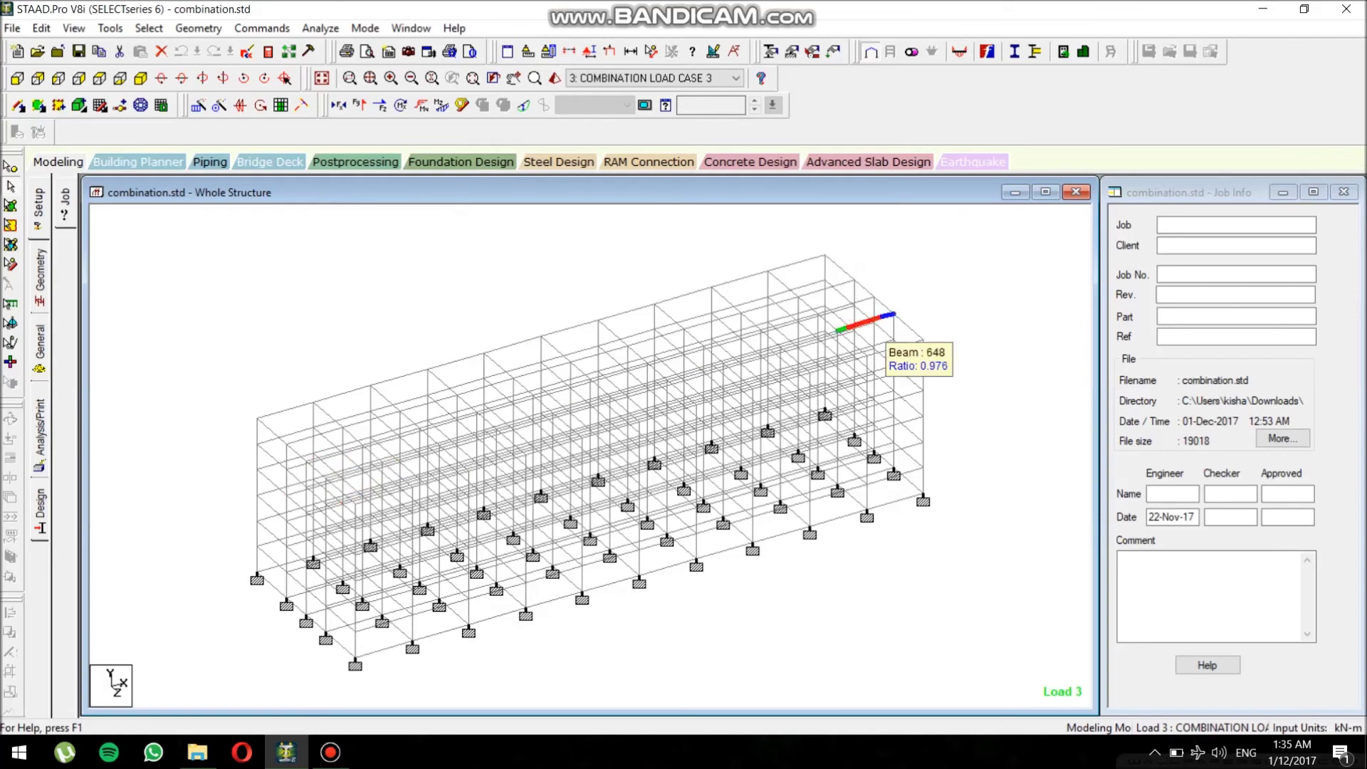
Inspect beam 648's deflection and design property data, and close its beam details
double_click(865, 321)
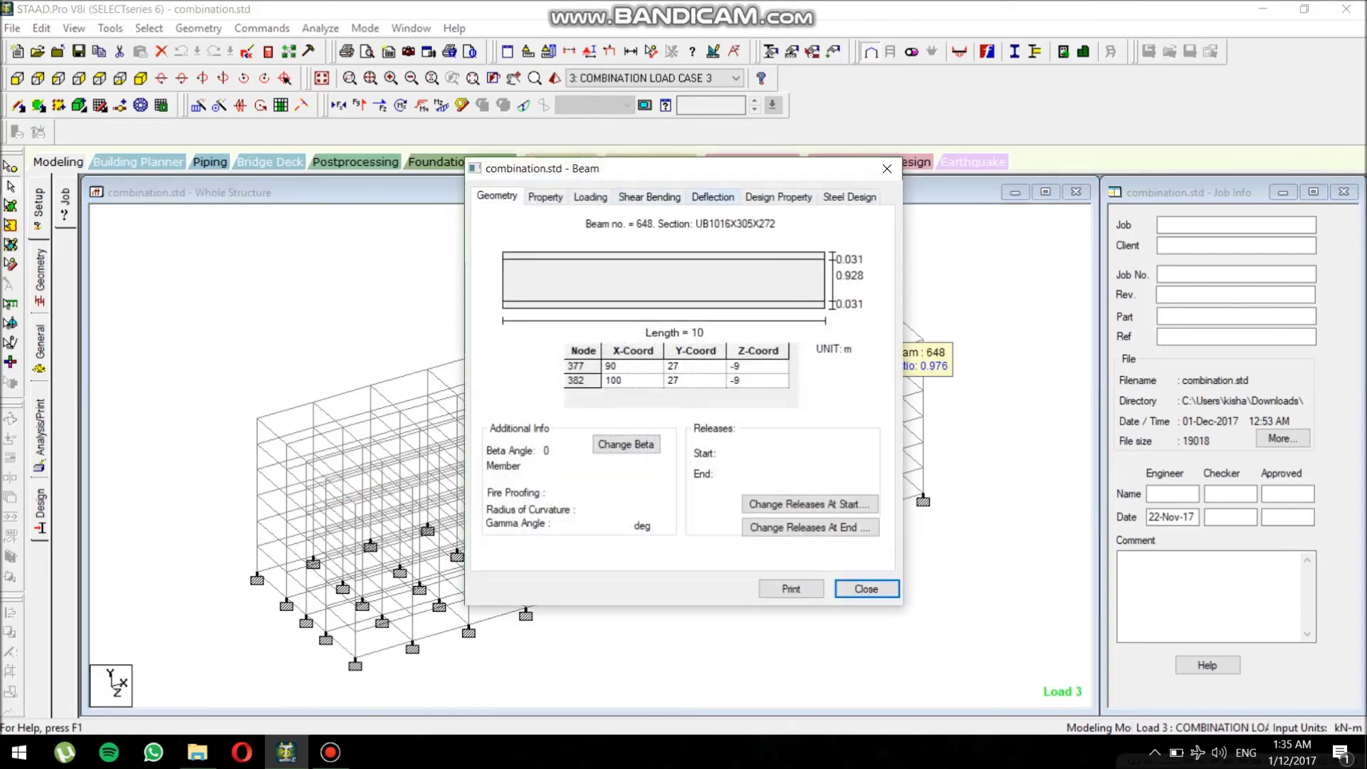
click(712, 196)
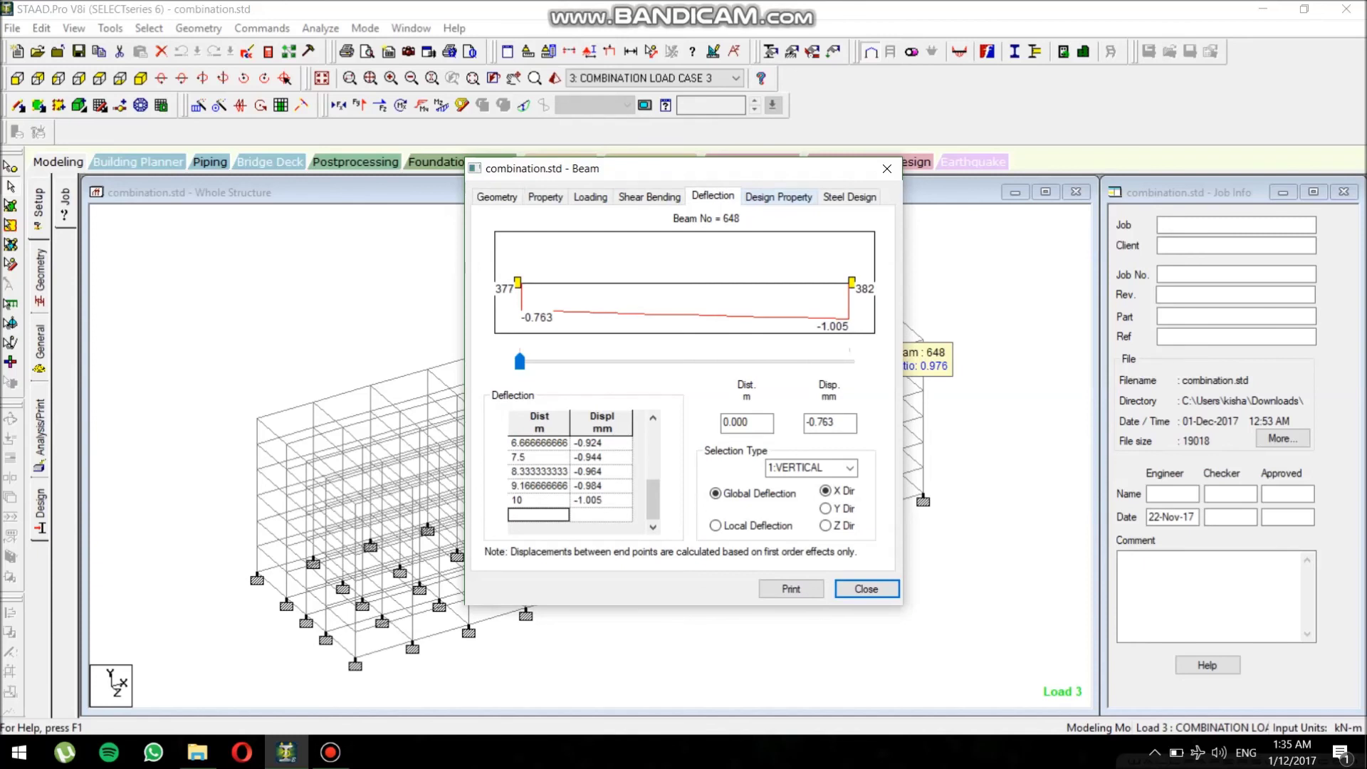
key(ctrl+Tab)
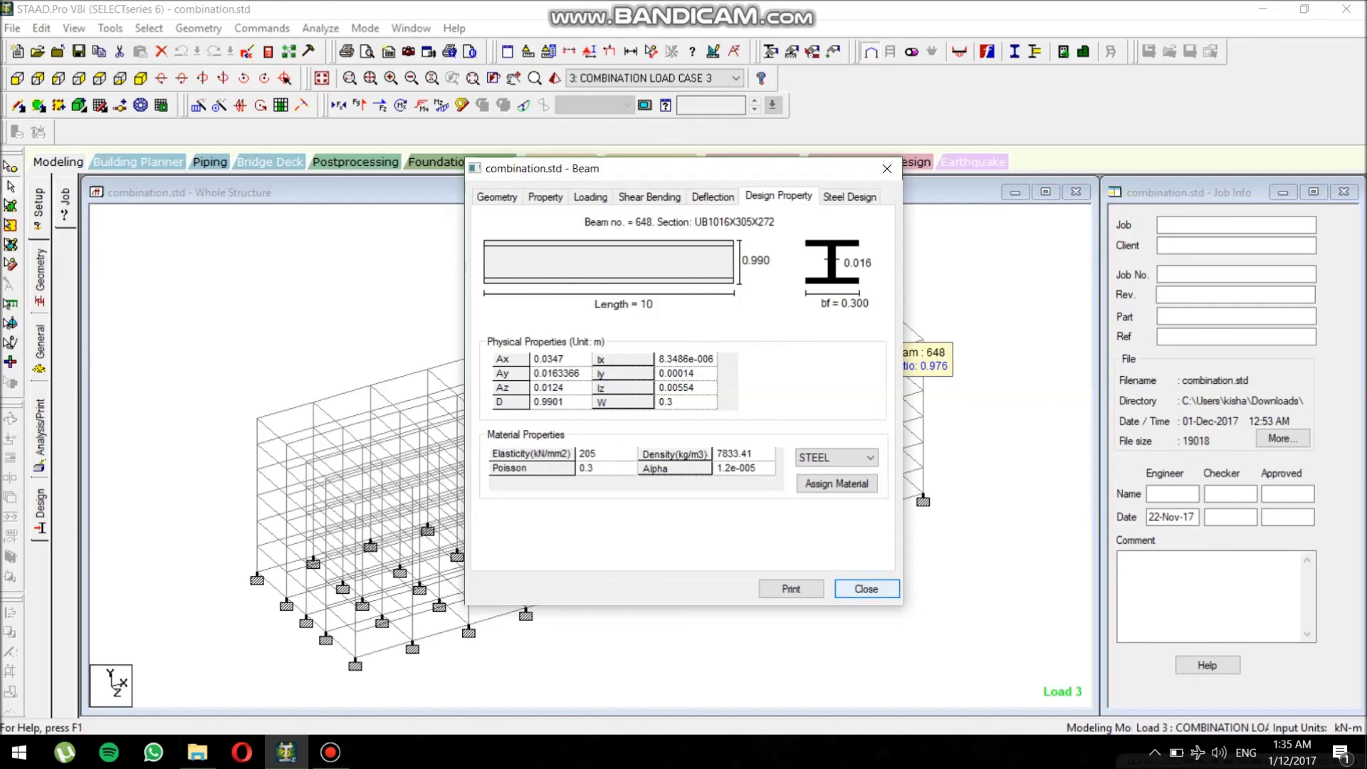
key(Return)
key(Escape)
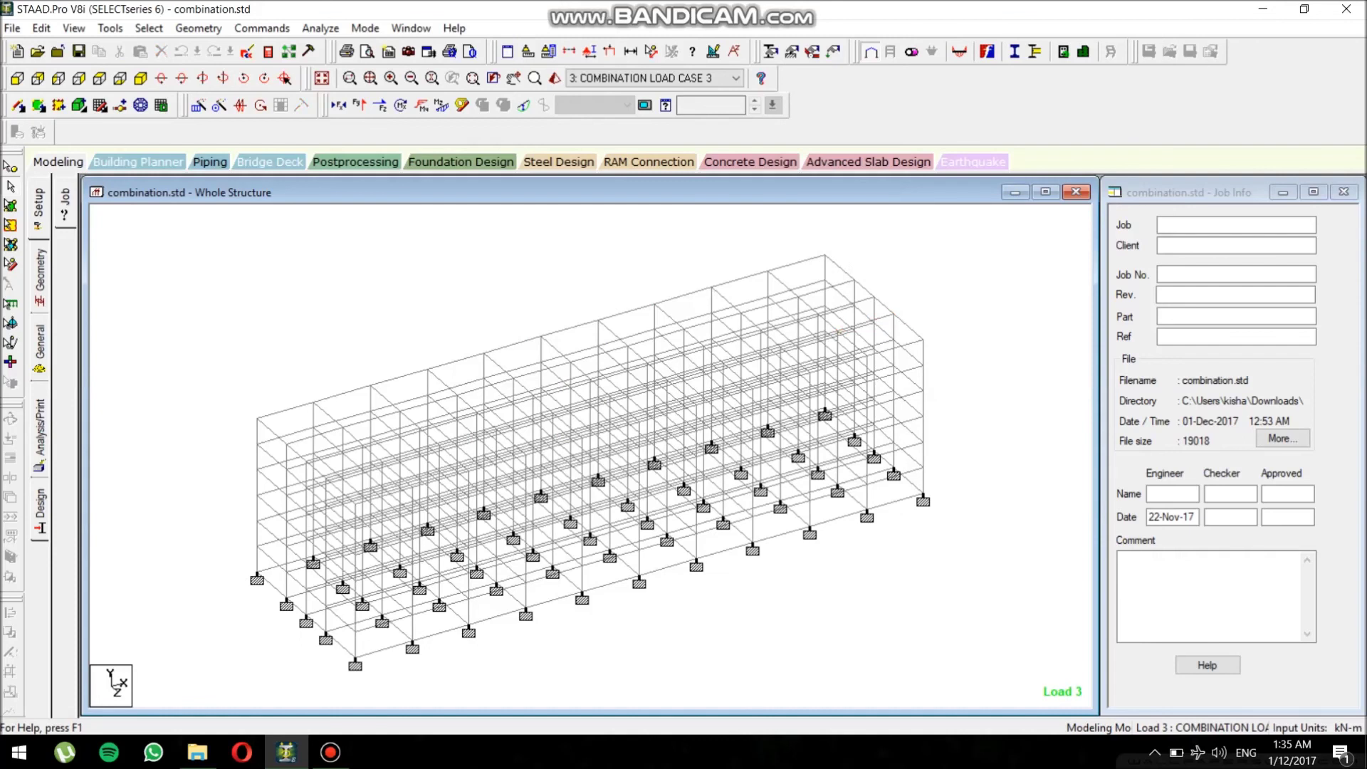